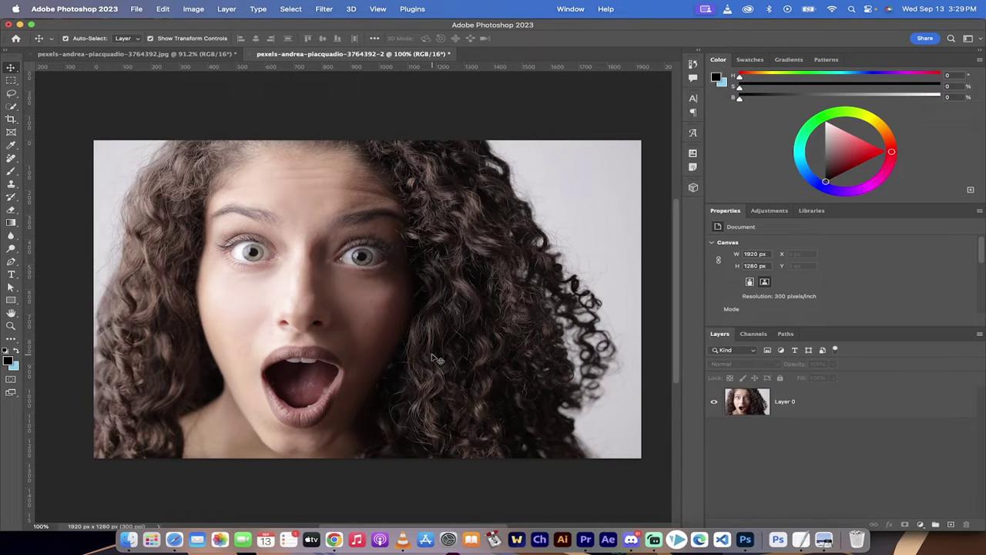
# - Preview the finished checkerboard document by toggling the portrait layer's visibility several times
pyautogui.hotkey('ctrl', 'Tab')
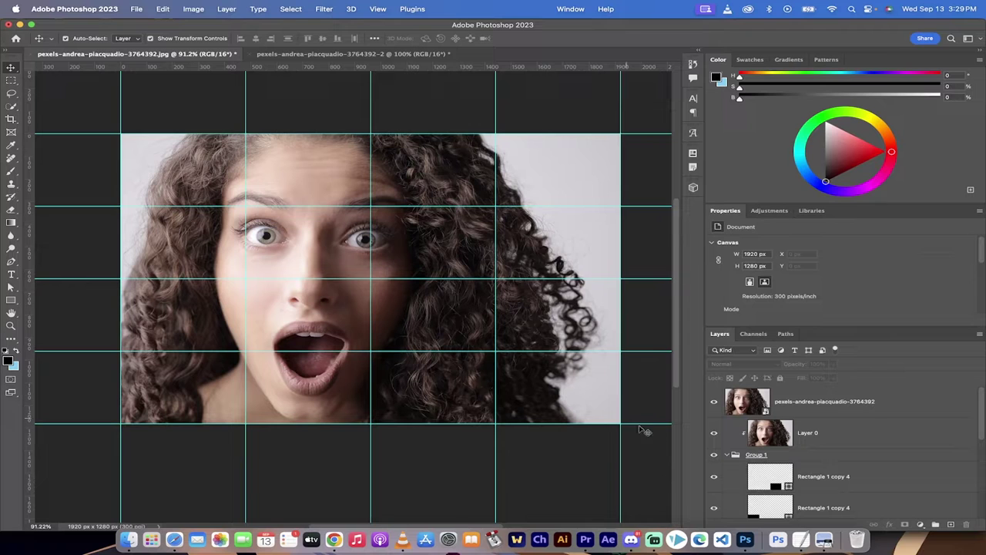
pyautogui.click(713, 401)
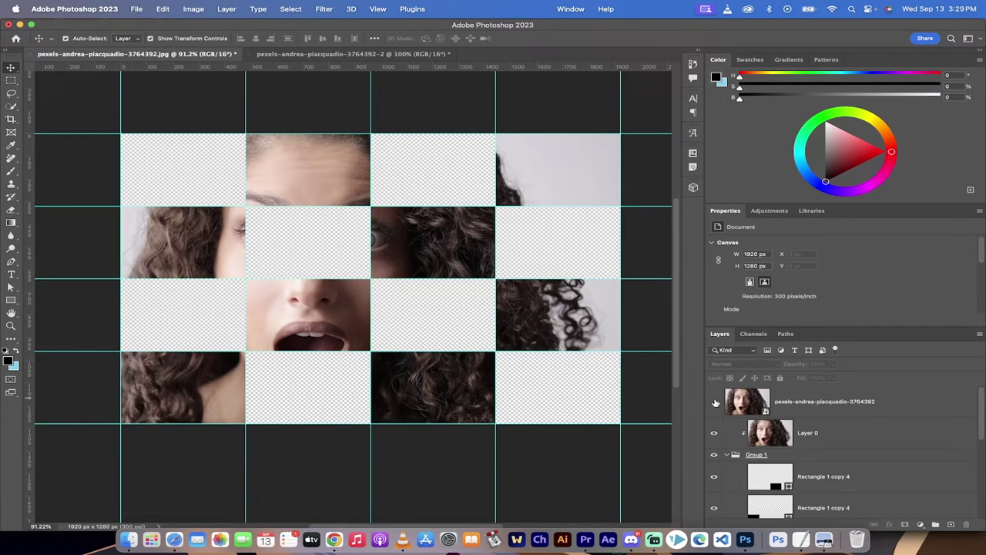
pyautogui.click(713, 402)
pyautogui.click(713, 401)
pyautogui.click(714, 402)
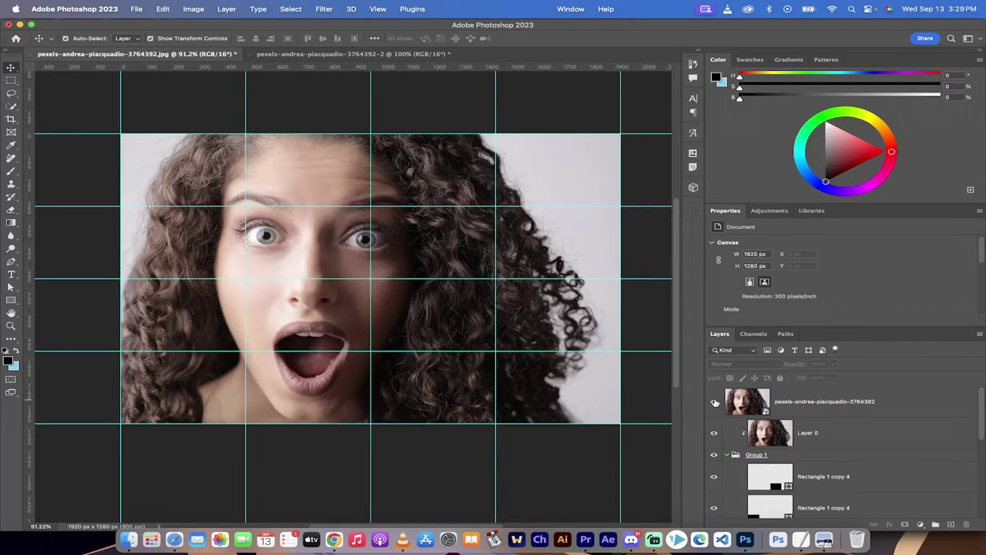
pyautogui.click(714, 402)
pyautogui.click(713, 401)
pyautogui.click(714, 401)
pyautogui.click(714, 402)
# - Return to the single-layer portrait document and choose View > Guides > New Guide Layout
pyautogui.click(339, 54)
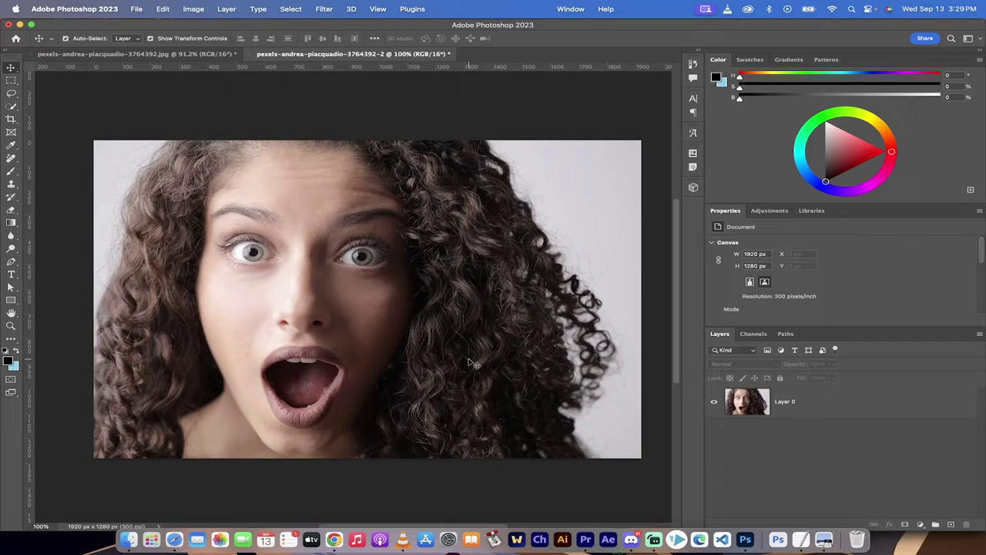
pyautogui.click(375, 7)
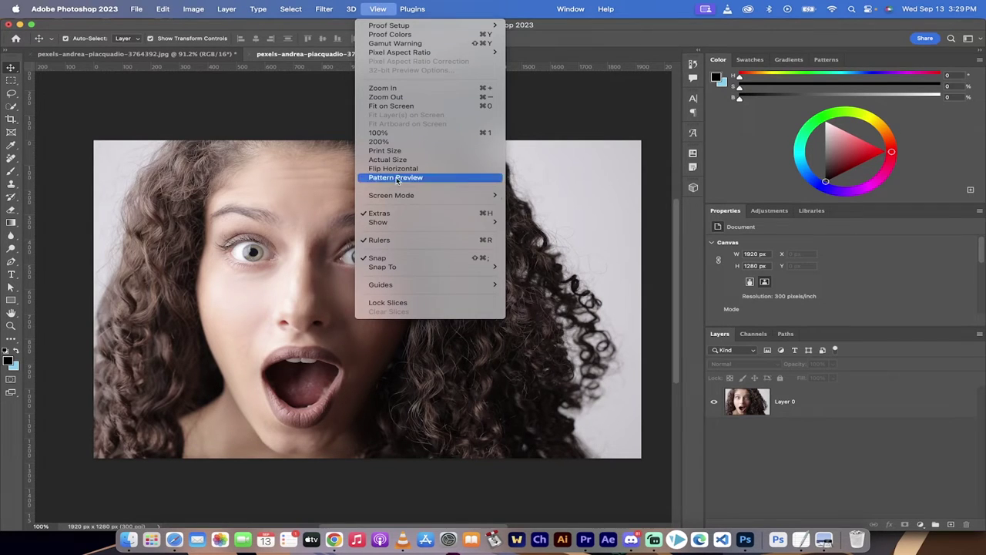
pyautogui.moveTo(401, 284)
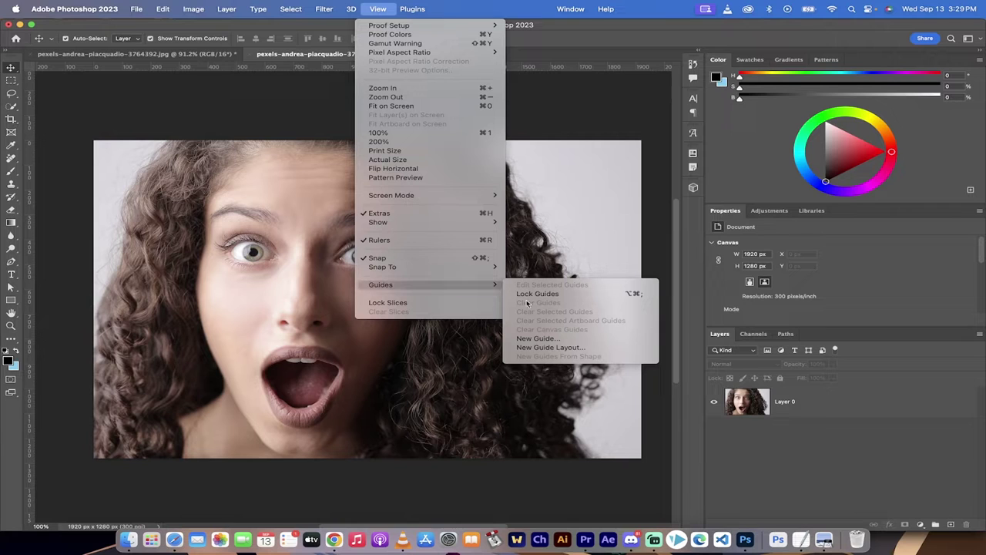
pyautogui.click(566, 348)
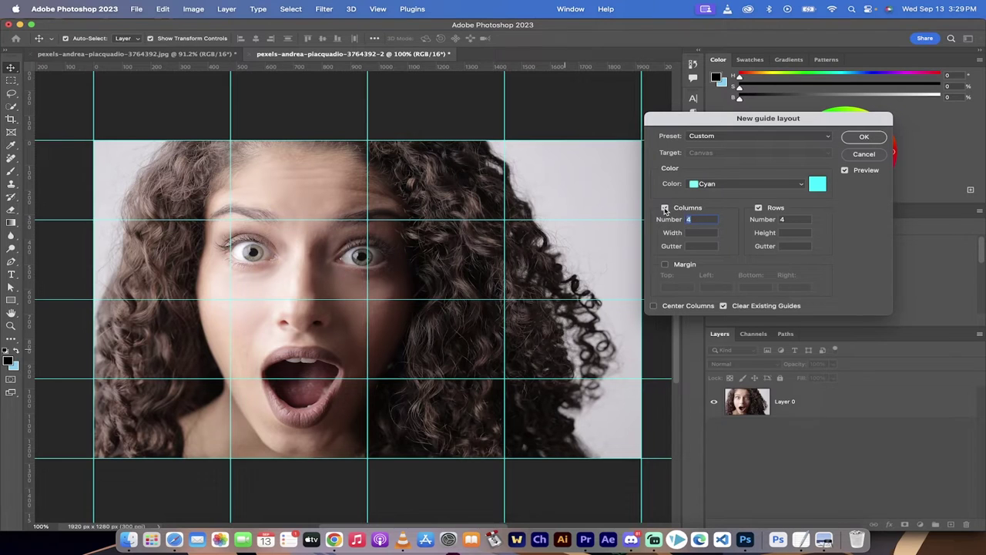
# - Try the guide options: toggle columns and rows, enter 8 rows, and toggle margins off
pyautogui.click(666, 208)
pyautogui.click(666, 208)
pyautogui.click(759, 208)
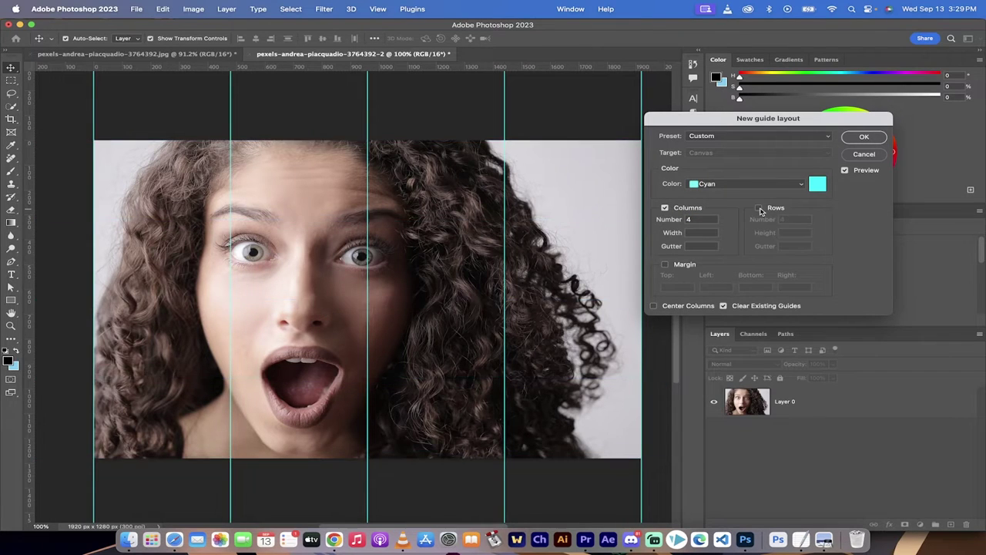
pyautogui.click(759, 209)
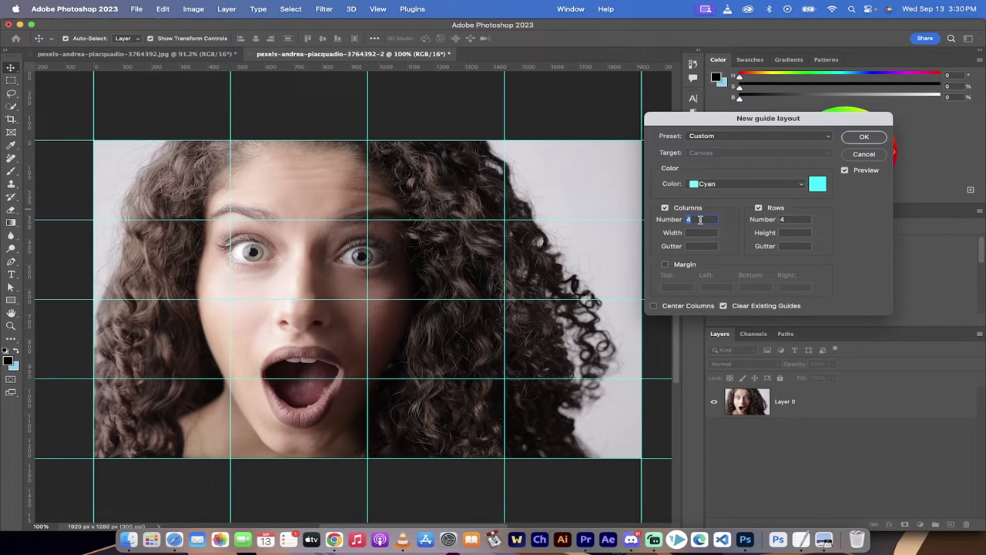
pyautogui.write('8')
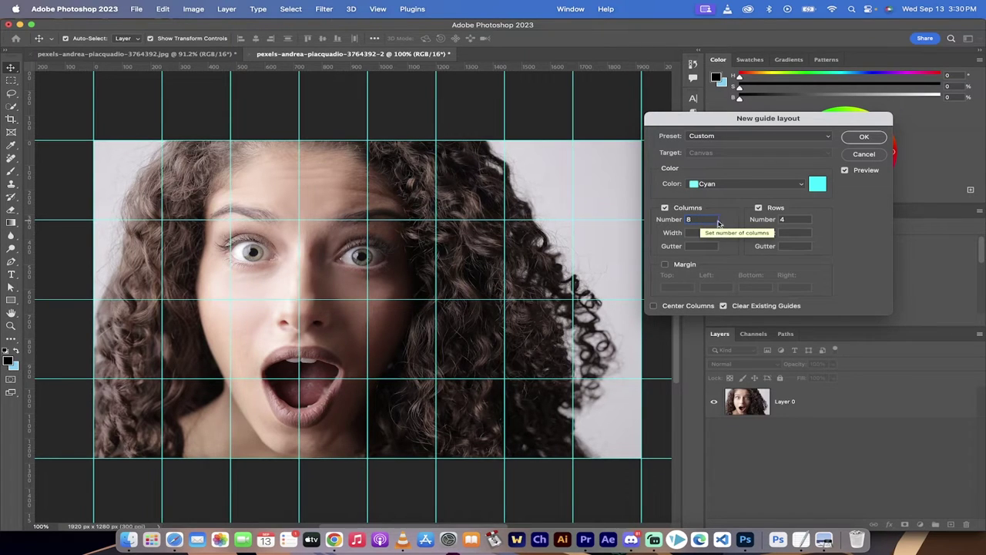
pyautogui.doubleClick(784, 220)
pyautogui.write('8')
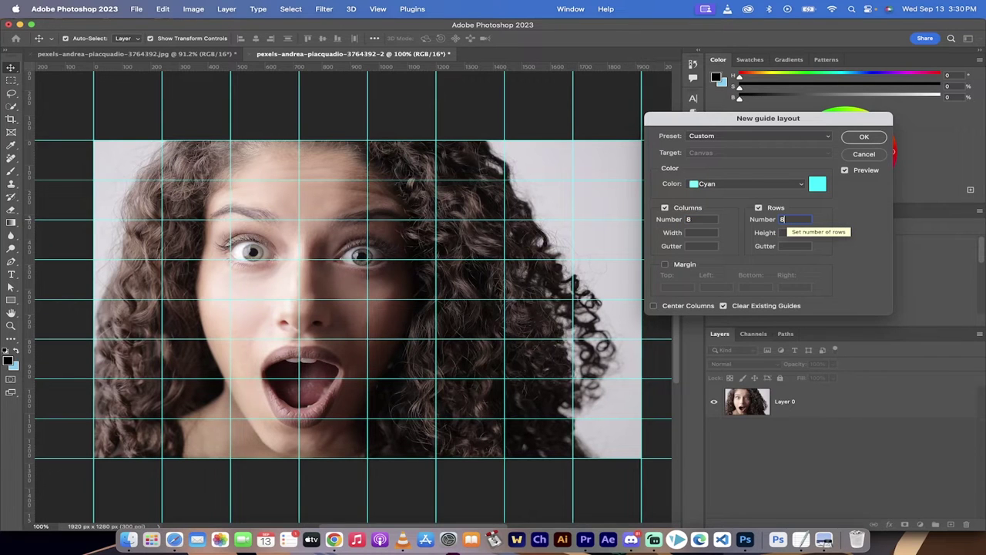
pyautogui.click(665, 264)
pyautogui.click(666, 265)
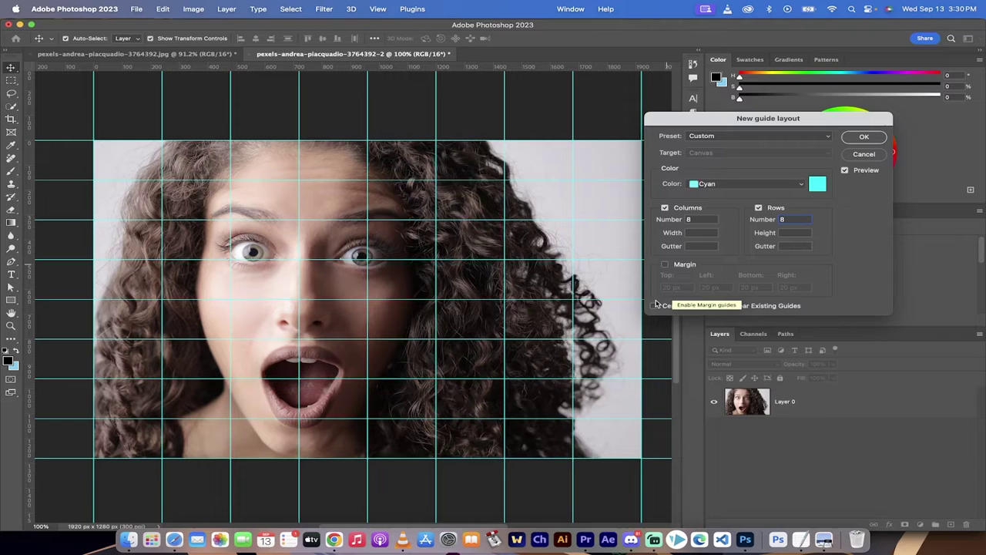
# - Try gutters of 20 for columns and rows, then set the rows back to 4
pyautogui.click(693, 247)
pyautogui.write('20')
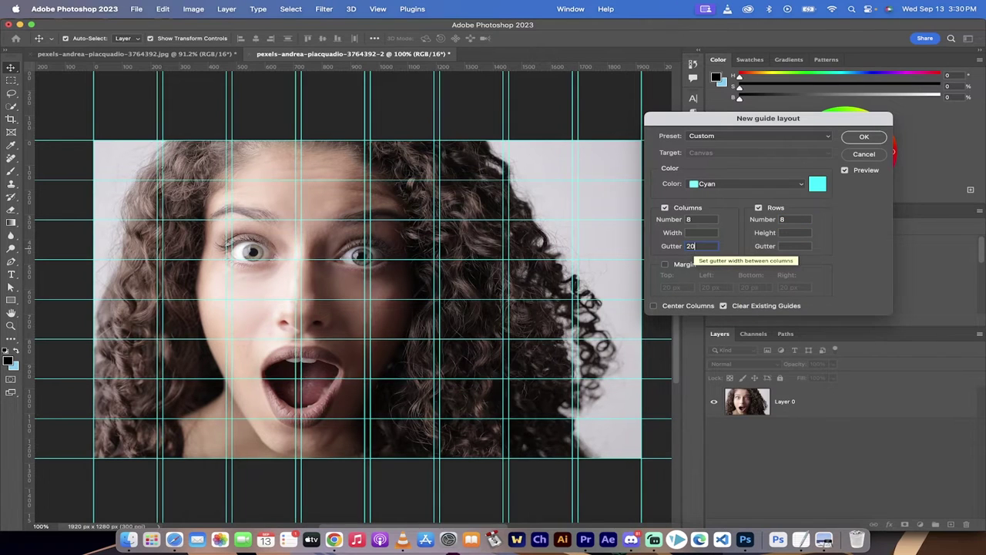
pyautogui.click(782, 220)
pyautogui.write('2')
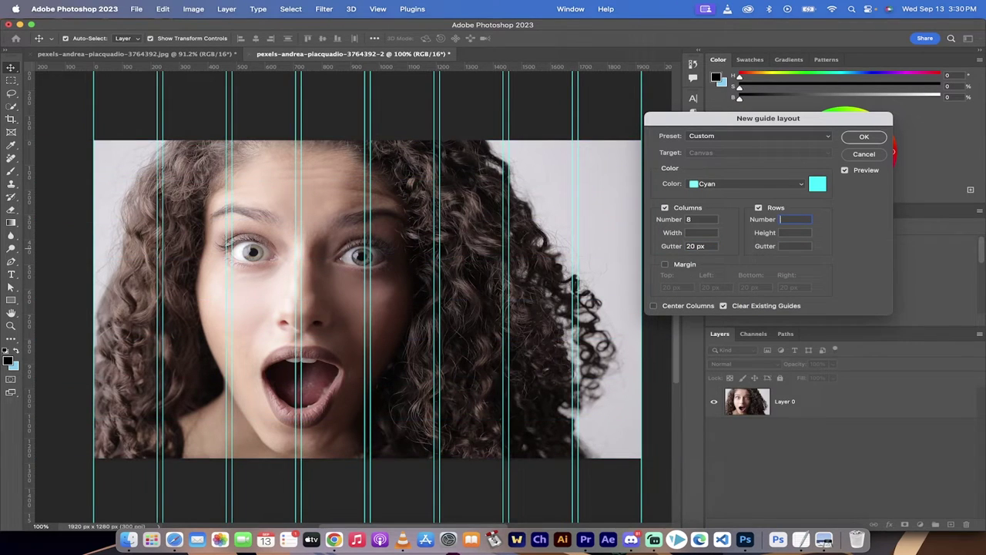
pyautogui.press('Tab')
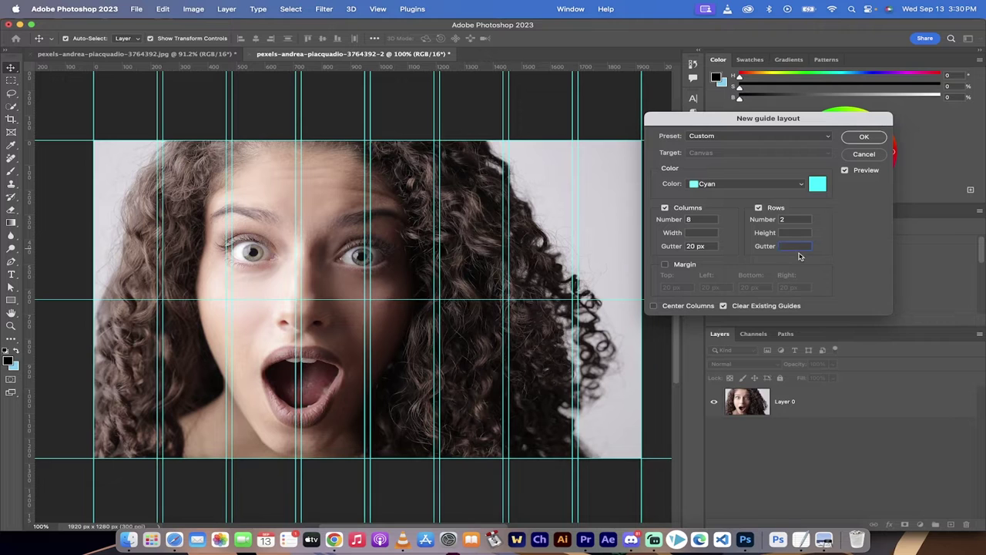
pyautogui.write('20')
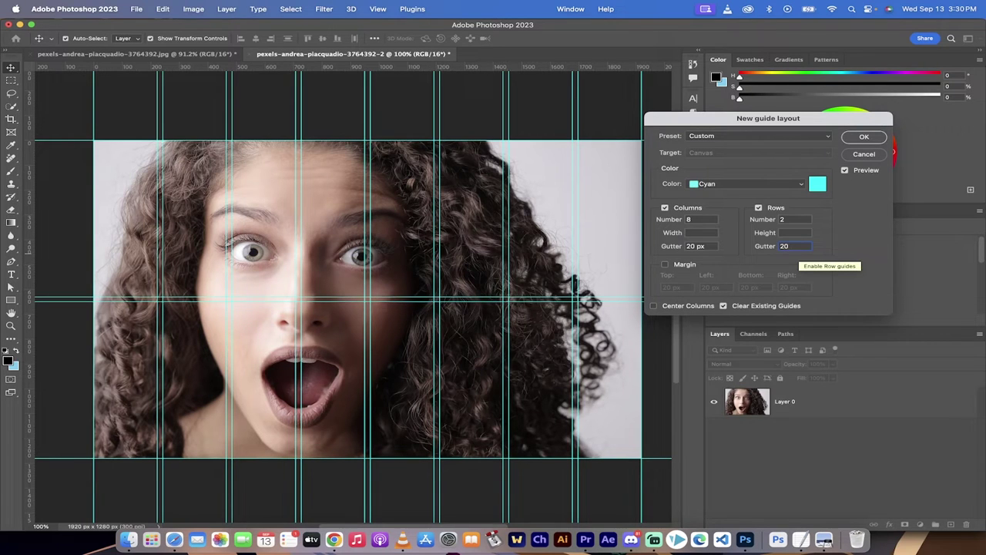
pyautogui.doubleClick(792, 219)
pyautogui.write('4')
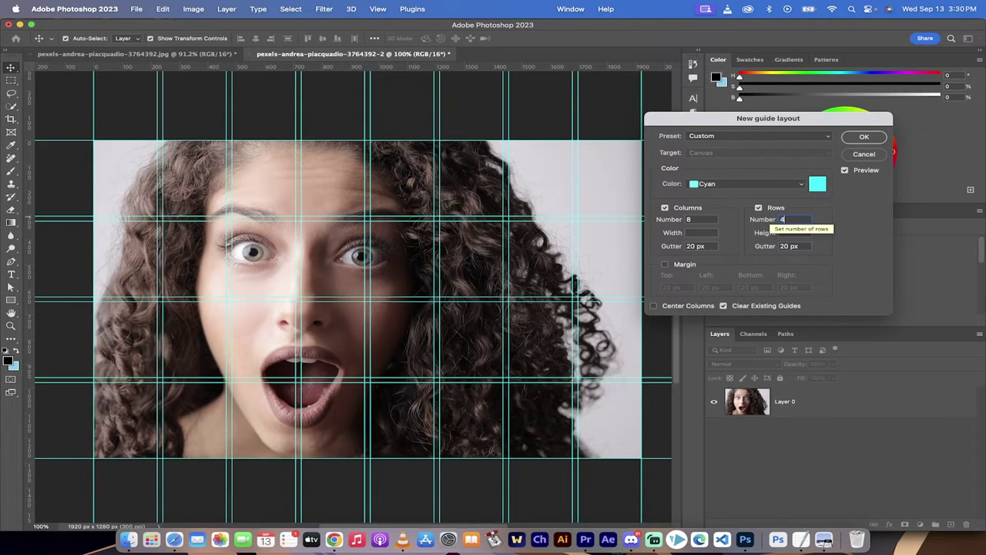
# - Clear both gutters, set 4 columns, and apply the 4×4 guide grid
pyautogui.doubleClick(791, 246)
pyautogui.press('BackSpace')
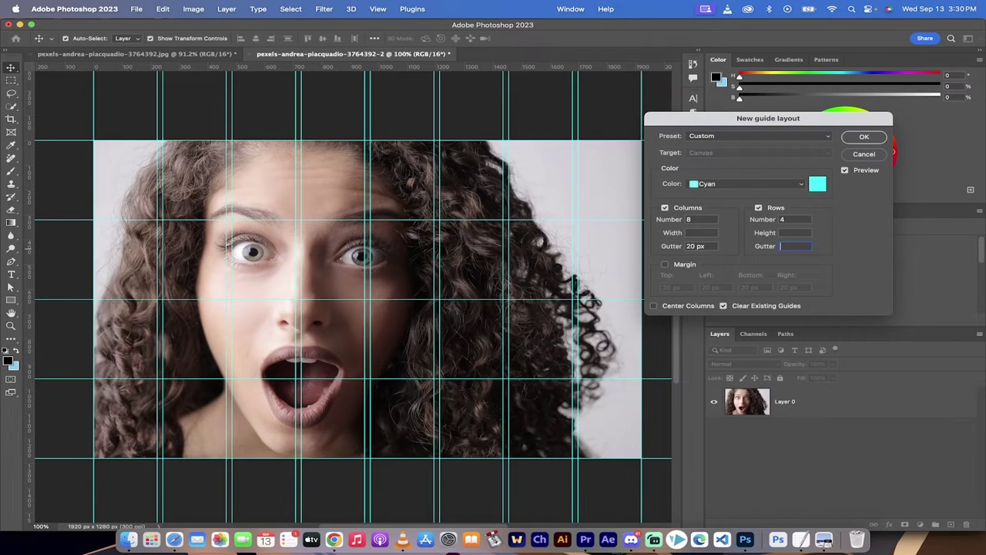
pyautogui.doubleClick(698, 246)
pyautogui.press('BackSpace')
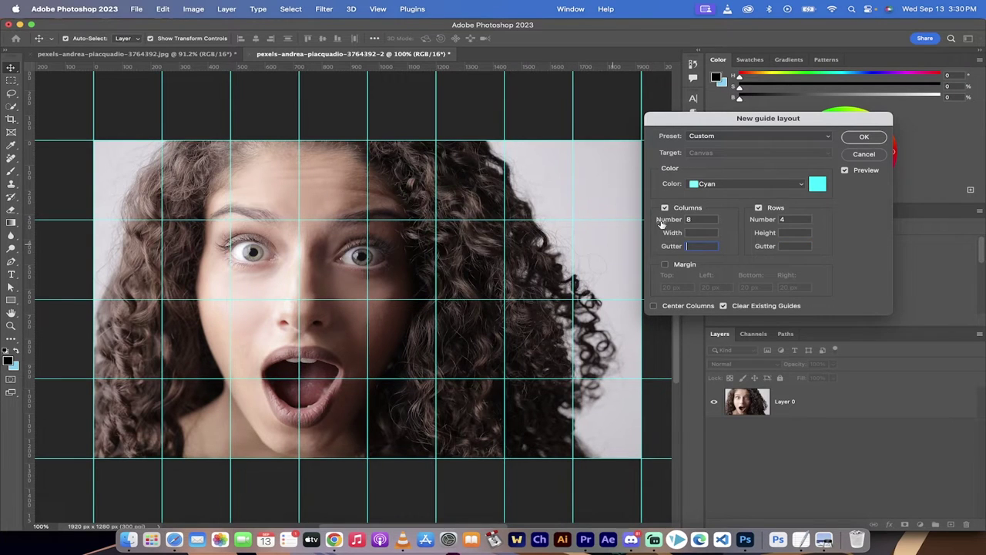
pyautogui.doubleClick(661, 222)
pyautogui.write('4')
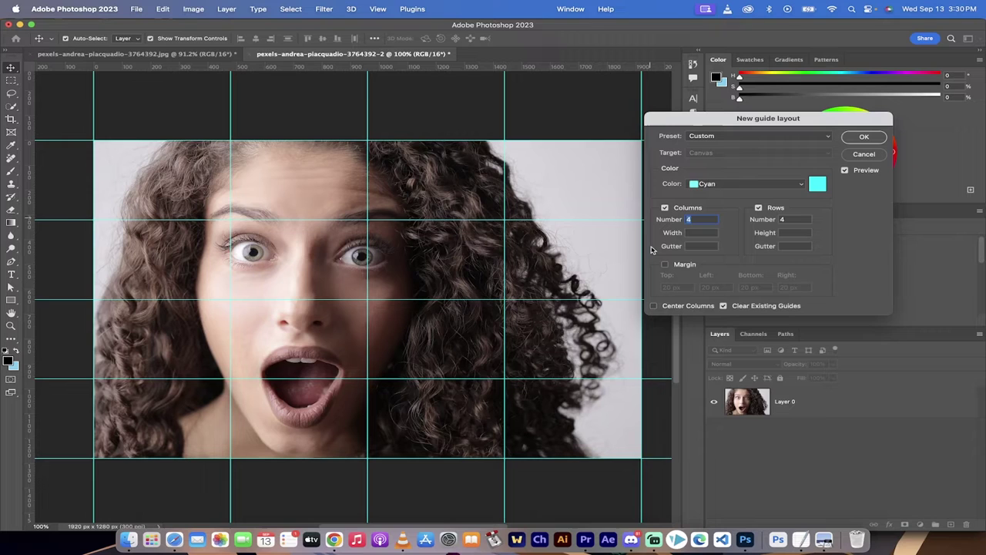
pyautogui.click(860, 137)
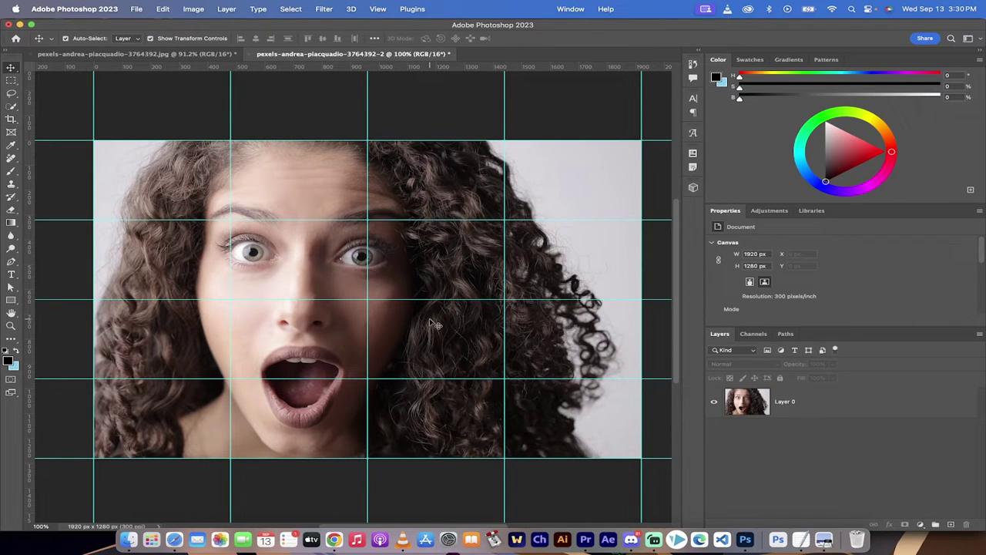
# - With Layer 0 selected, draw a black 480×320 px rectangle over the top-left grid cell
pyautogui.click(833, 410)
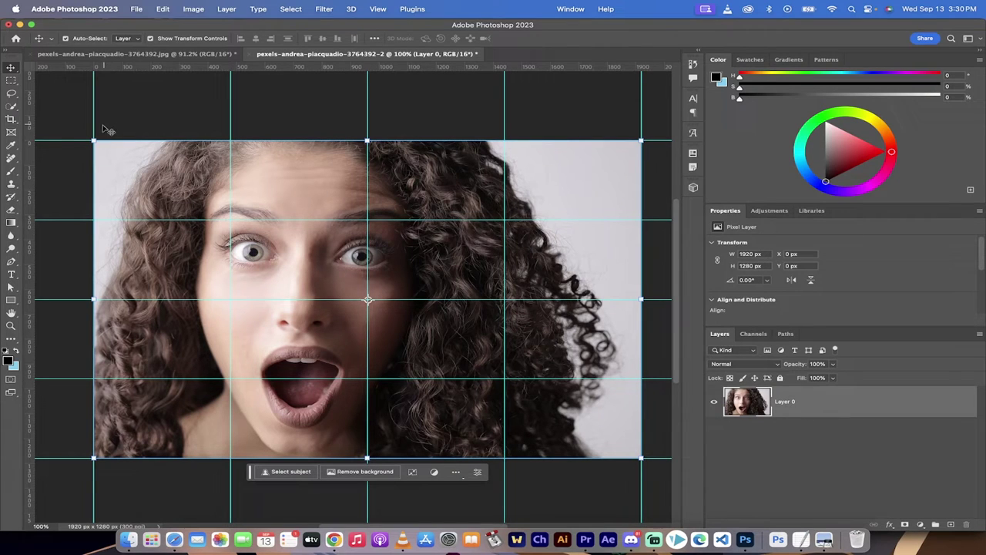
pyautogui.click(12, 301)
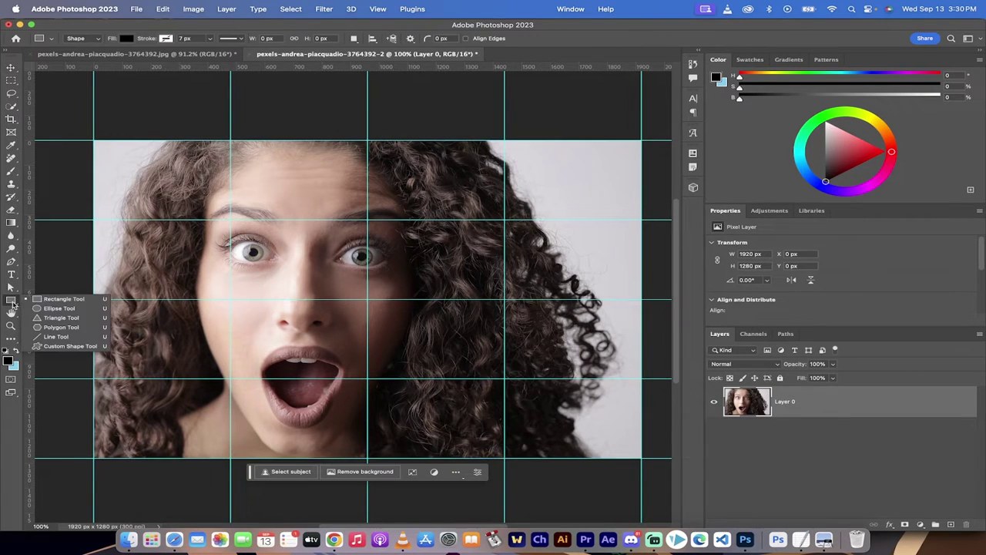
pyautogui.click(48, 302)
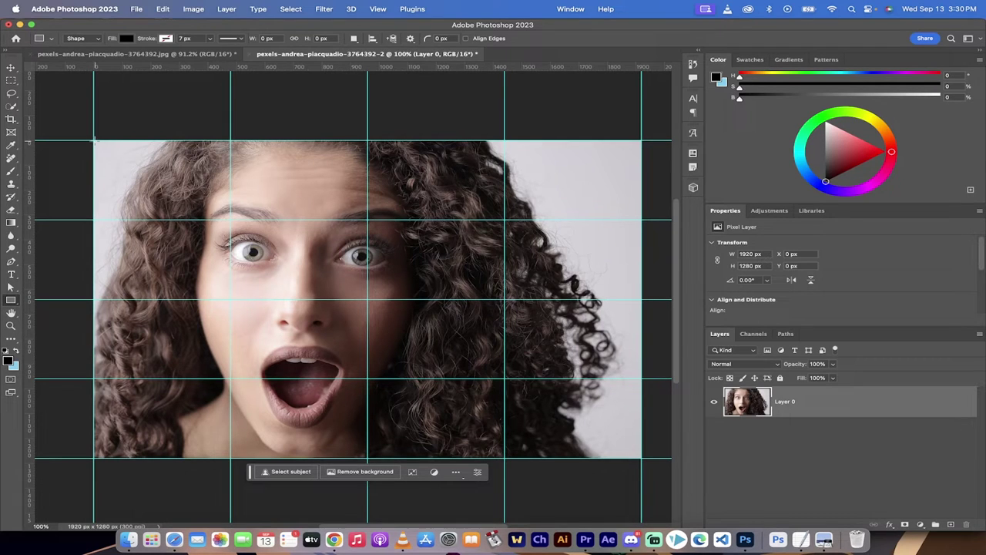
pyautogui.moveTo(92, 141); pyautogui.dragTo(230, 219)
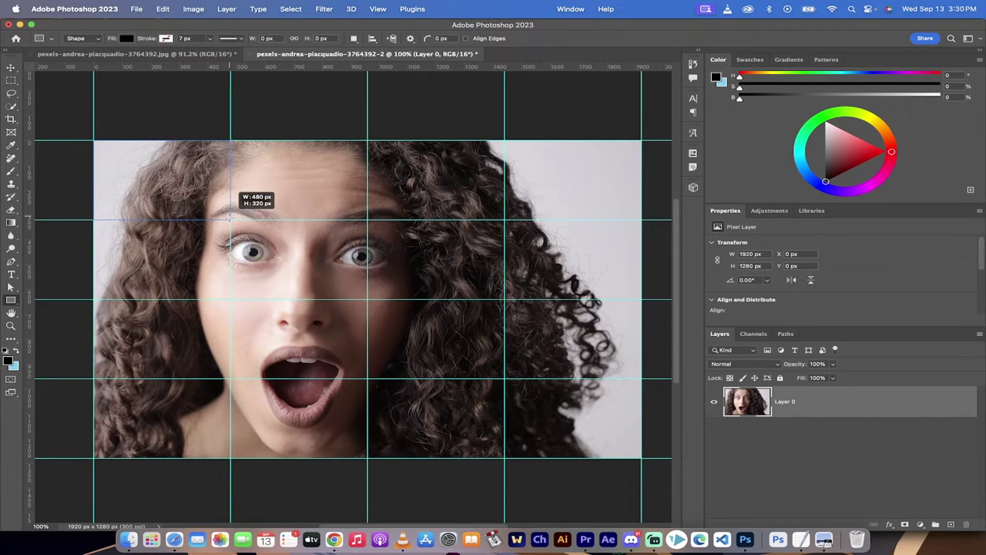
pyautogui.moveTo(231, 219); pyautogui.dragTo(231, 219)
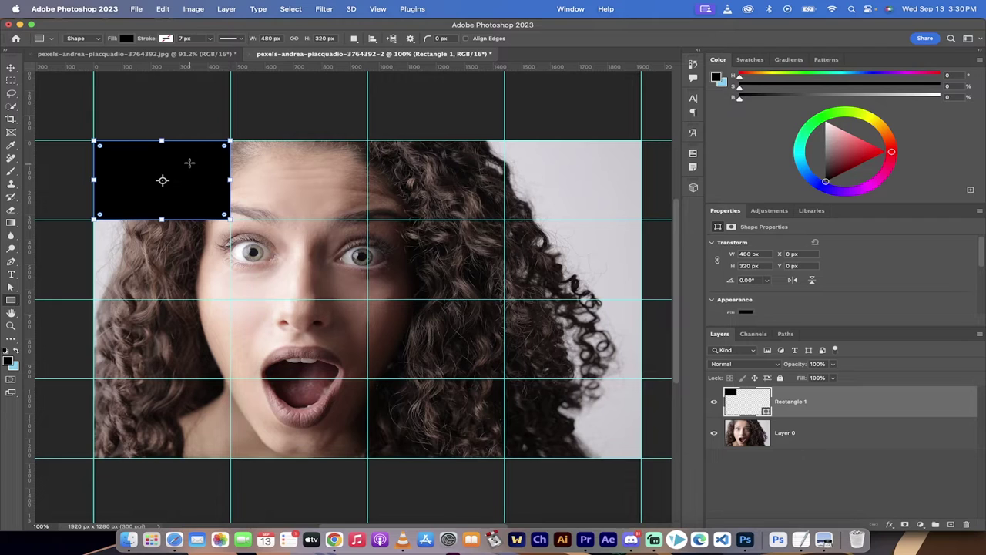
pyautogui.click(126, 39)
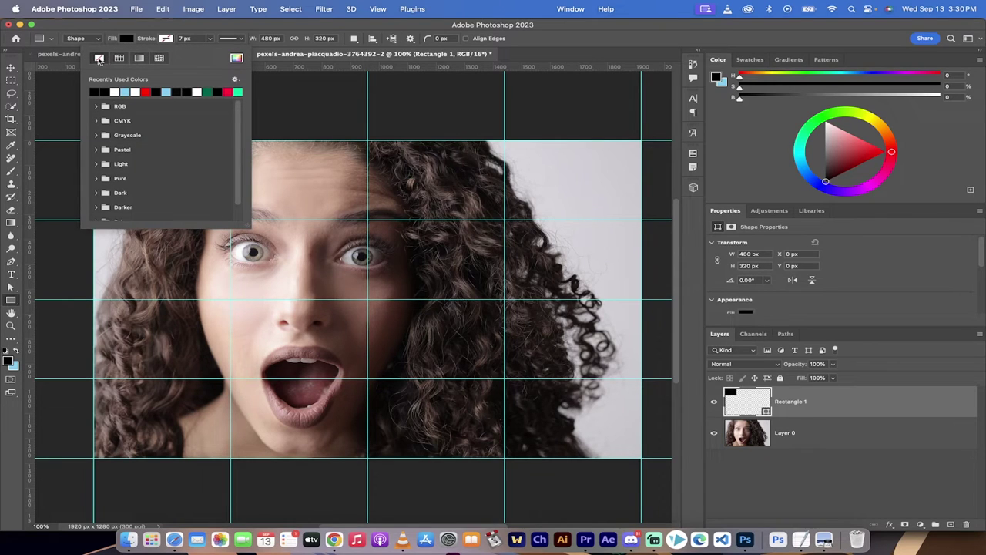
pyautogui.click(169, 40)
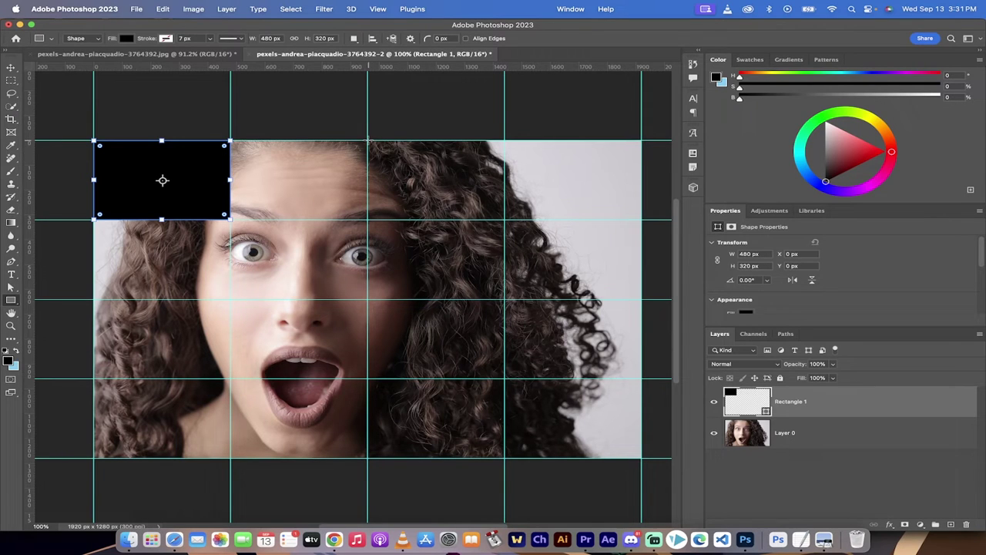
# - Draw a second black 480×320 rectangle in the third cell of the top row
pyautogui.moveTo(368, 141); pyautogui.dragTo(504, 220)
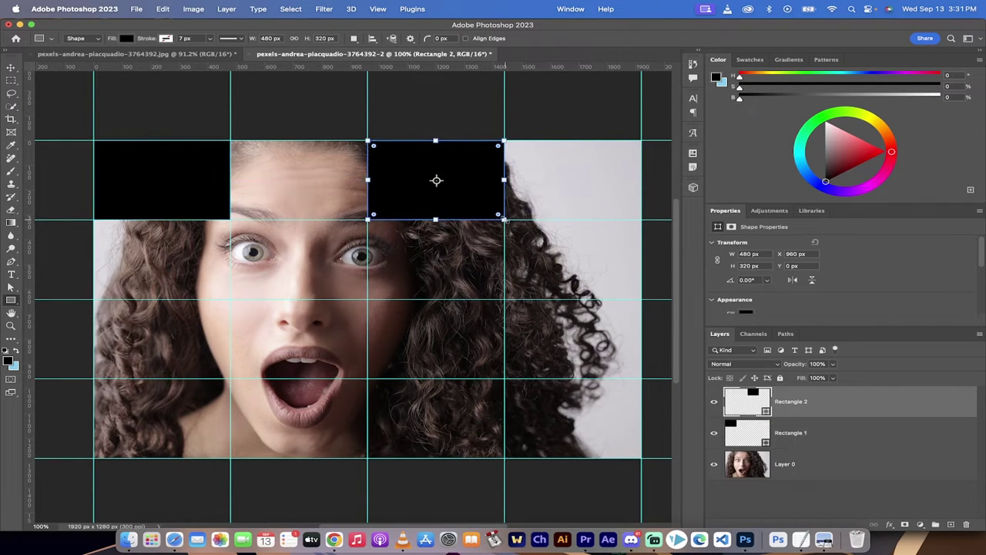
pyautogui.click(11, 67)
pyautogui.click(146, 105)
# - Select both top-row black rectangles together with the Move tool
pyautogui.click(170, 181)
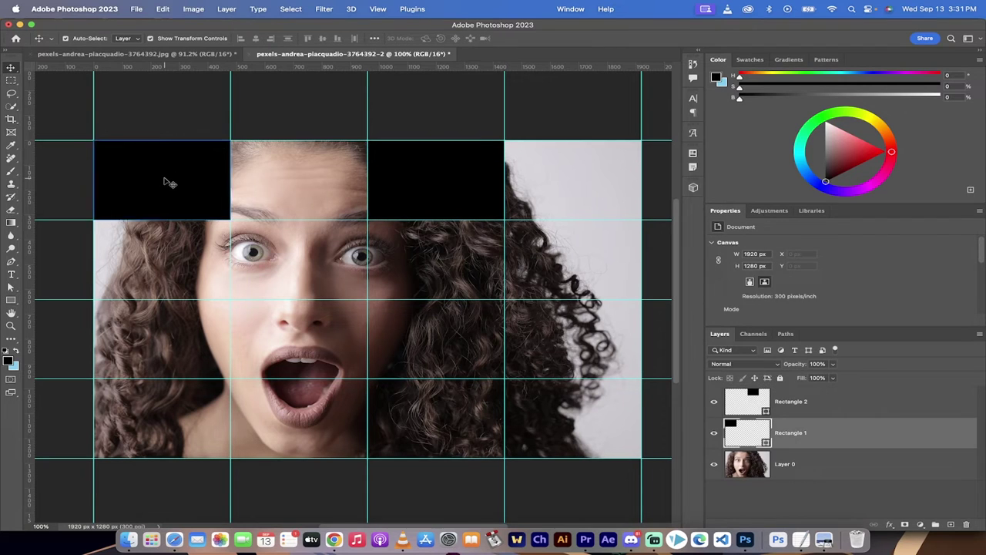
pyautogui.click(461, 174)
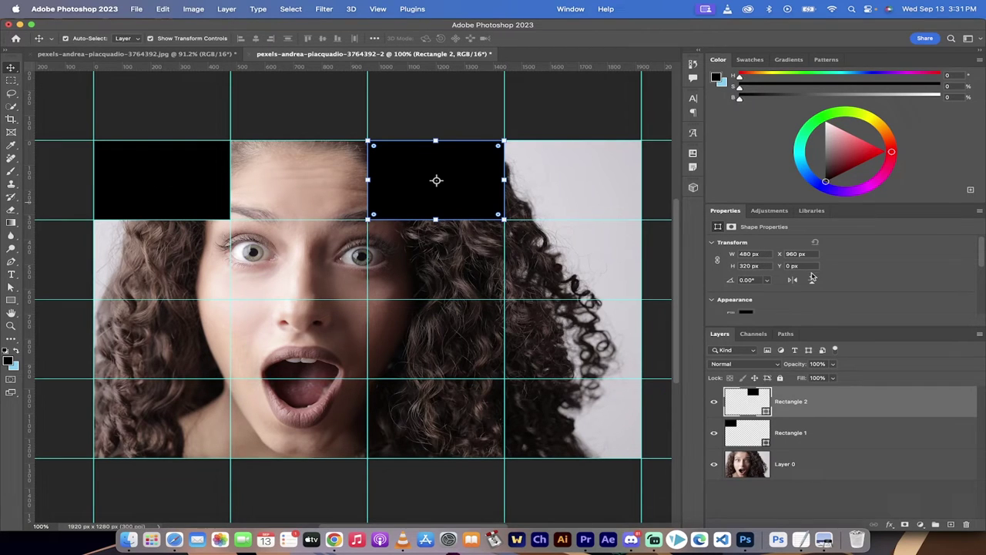
pyautogui.click(815, 434)
pyautogui.click(814, 405)
pyautogui.click(178, 135)
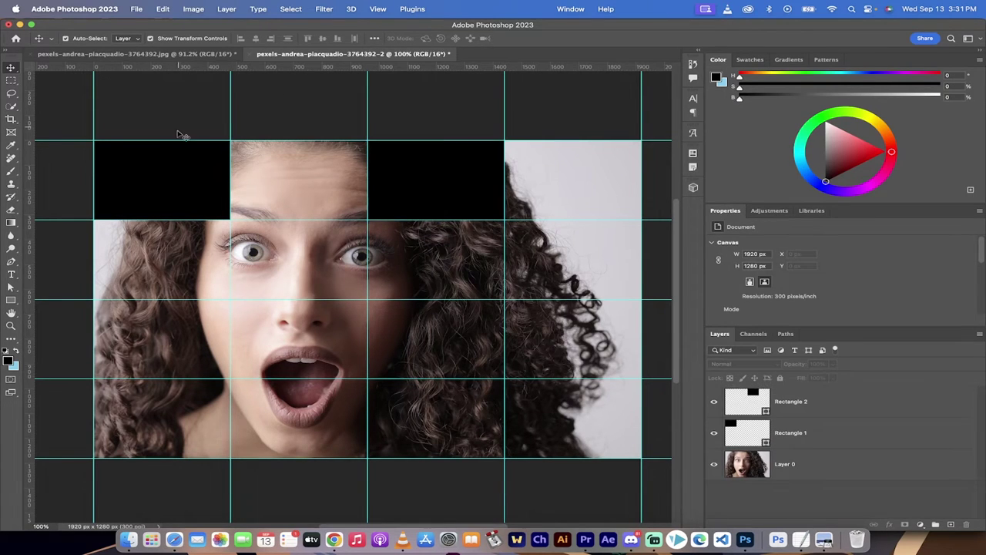
pyautogui.click(162, 174)
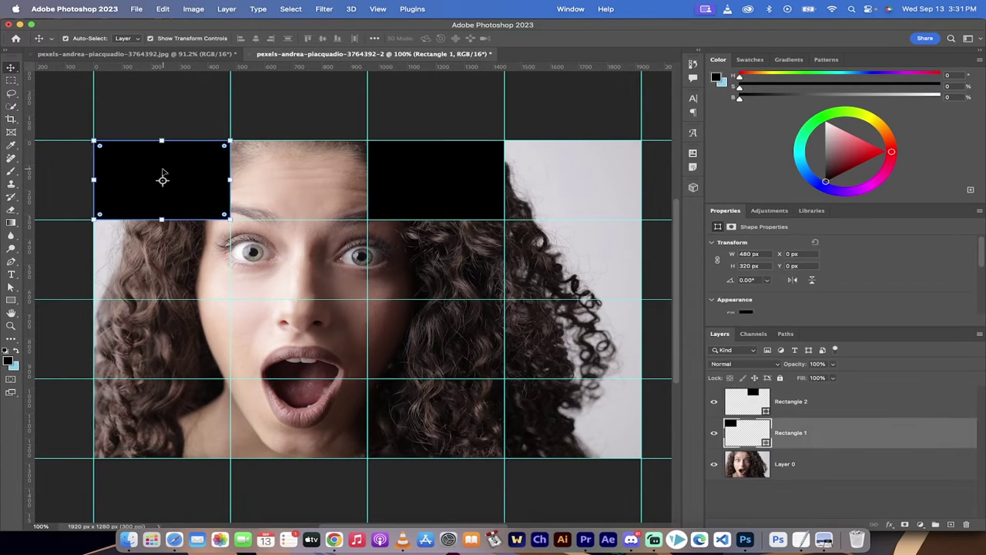
pyautogui.keyDown('shift'); pyautogui.click(423, 167); pyautogui.keyUp('shift')
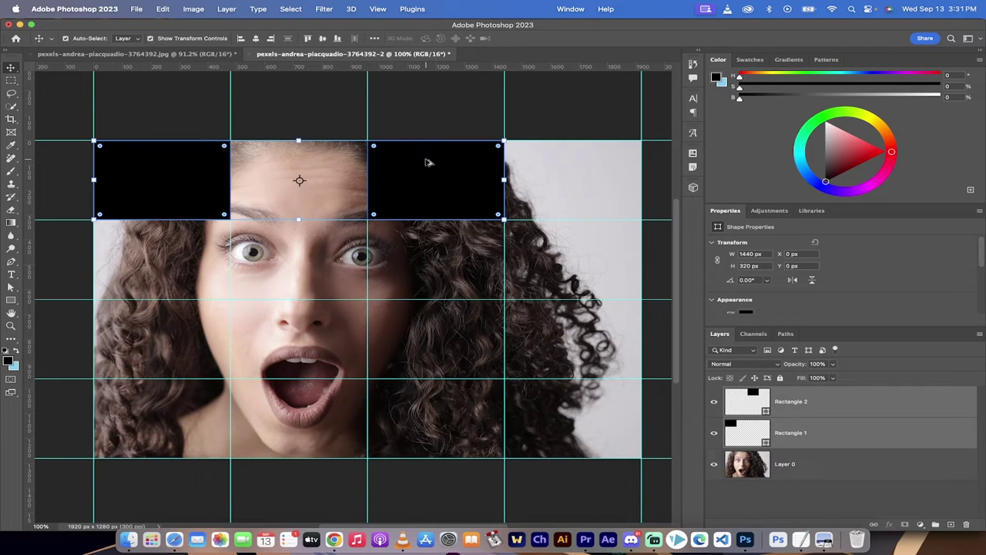
# - Copy both top rectangles down one row, shift them one column right, and select that pair
pyautogui.moveTo(429, 162); pyautogui.dragTo(431, 245)
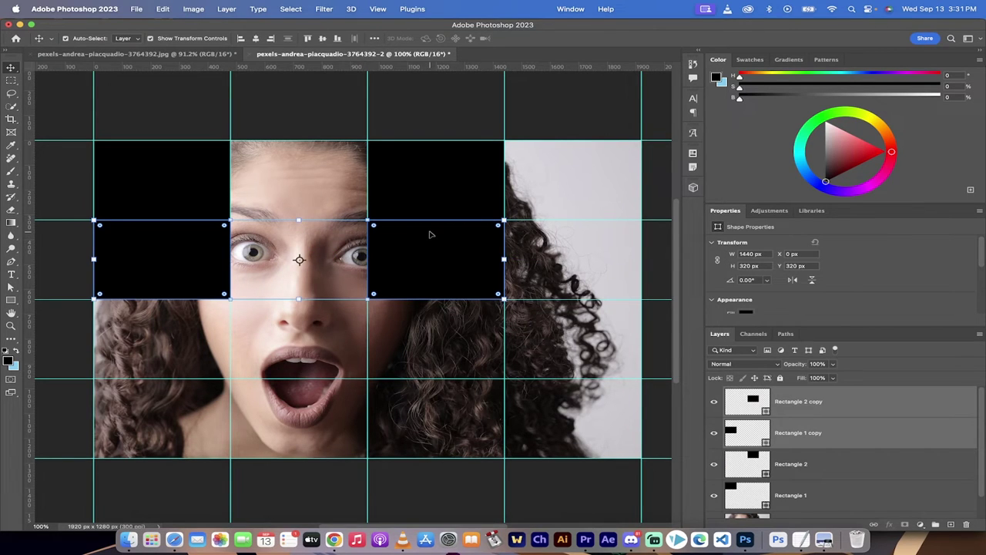
pyautogui.moveTo(426, 239); pyautogui.dragTo(558, 244)
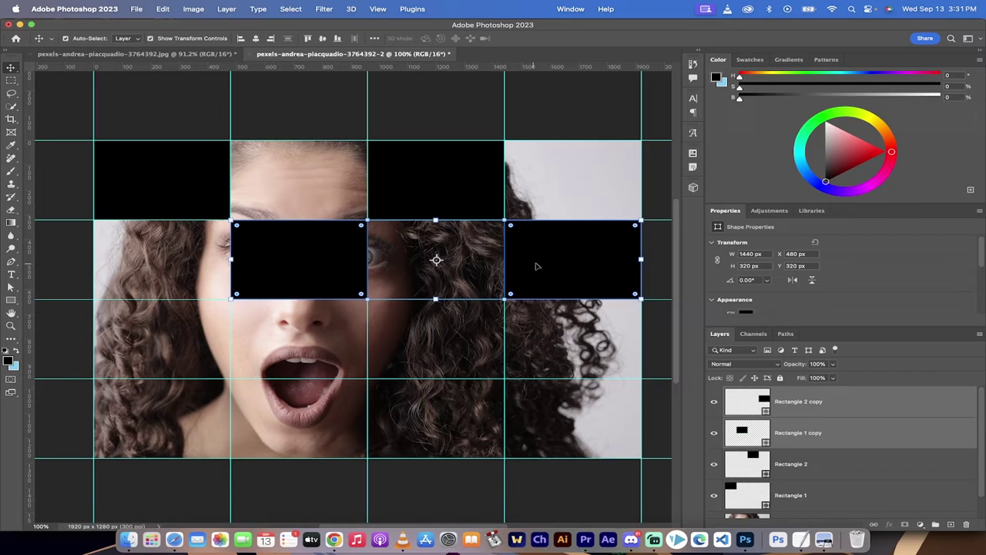
pyautogui.click(463, 208)
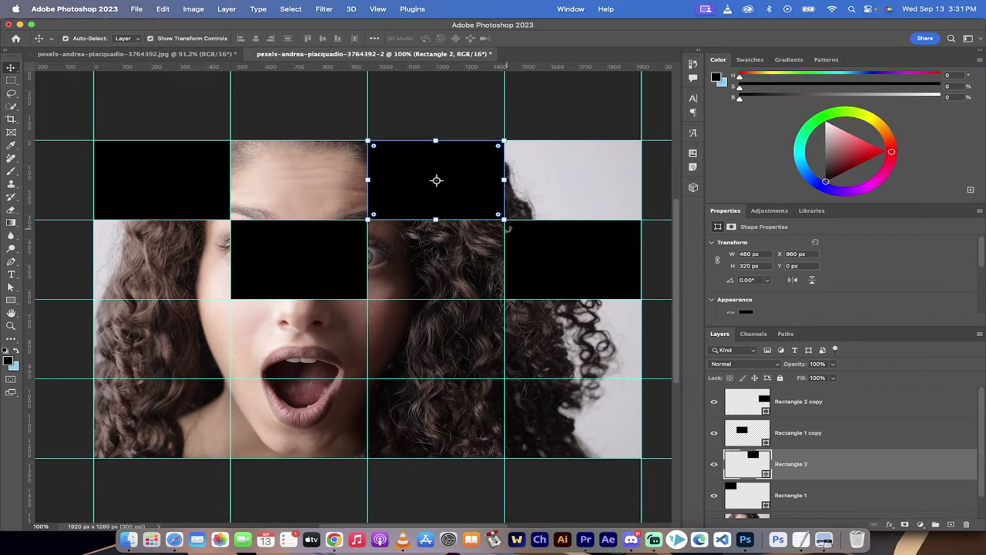
pyautogui.click(526, 245)
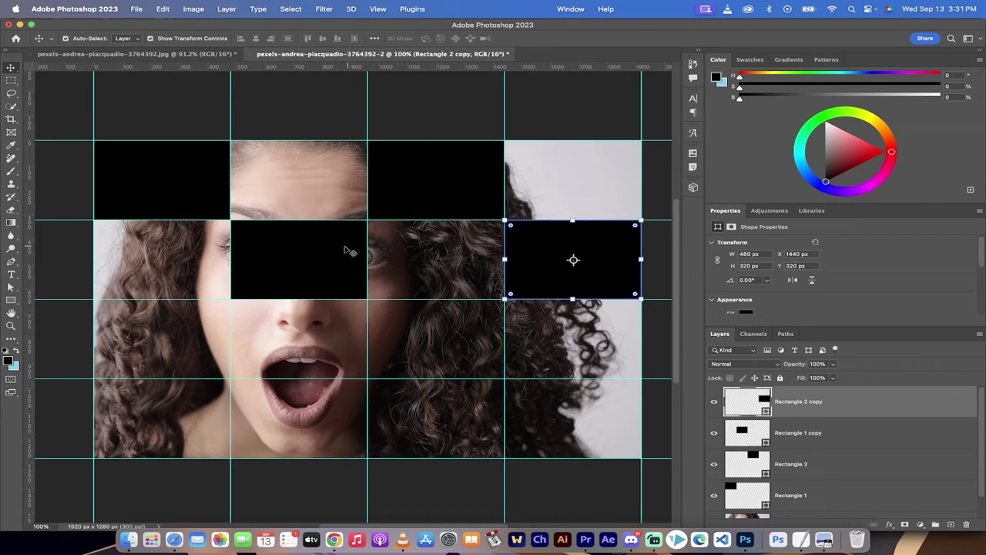
pyautogui.keyDown('shift'); pyautogui.click(324, 258); pyautogui.keyUp('shift')
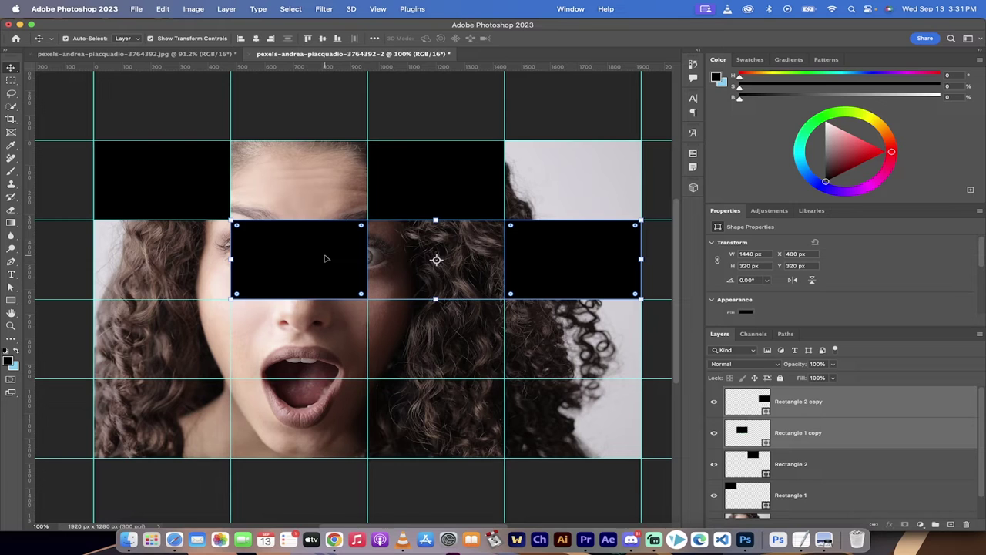
# - Copy the pair into rows three and four, shifting boxes so every row alternates
pyautogui.moveTo(341, 239); pyautogui.dragTo(339, 322)
pyautogui.moveTo(595, 359); pyautogui.dragTo(574, 421)
pyautogui.press('super+z')
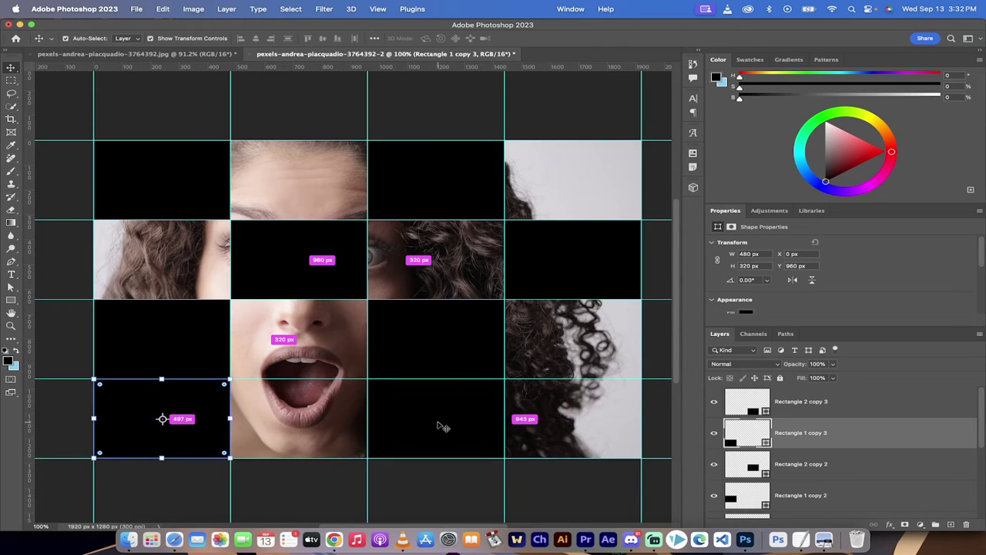
pyautogui.click(416, 415)
pyautogui.keyDown('shift'); pyautogui.click(146, 439); pyautogui.keyUp('shift')
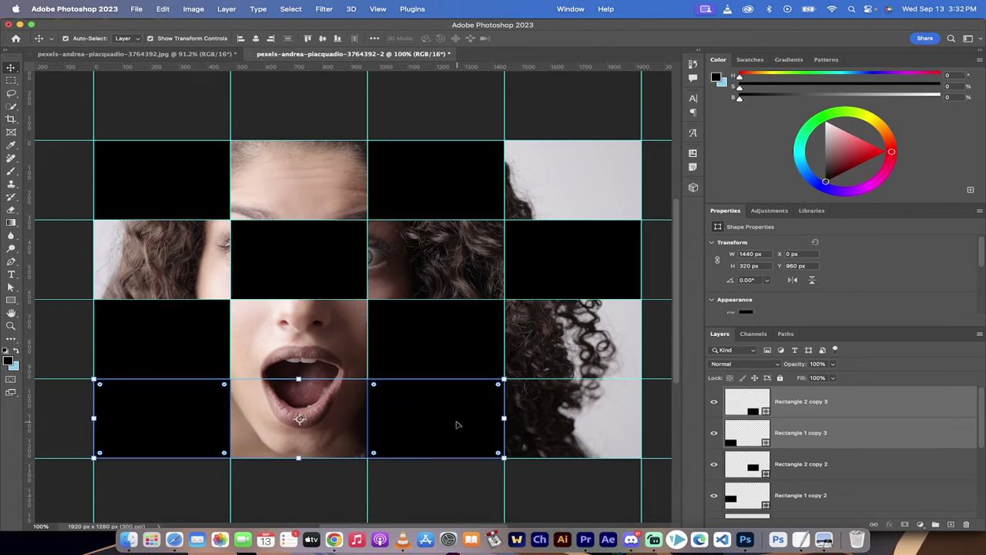
pyautogui.moveTo(437, 429); pyautogui.dragTo(575, 428)
pyautogui.click(475, 426)
pyautogui.moveTo(474, 427); pyautogui.dragTo(614, 422)
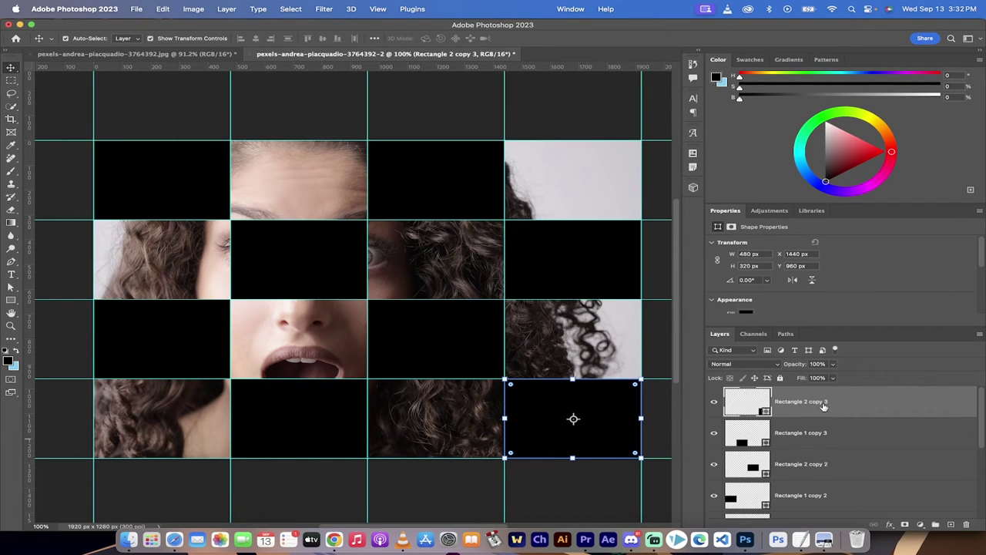
# - Select all eight rectangle layers and choose Group from Layers in the context menu
pyautogui.scroll(-5, 823, 406)
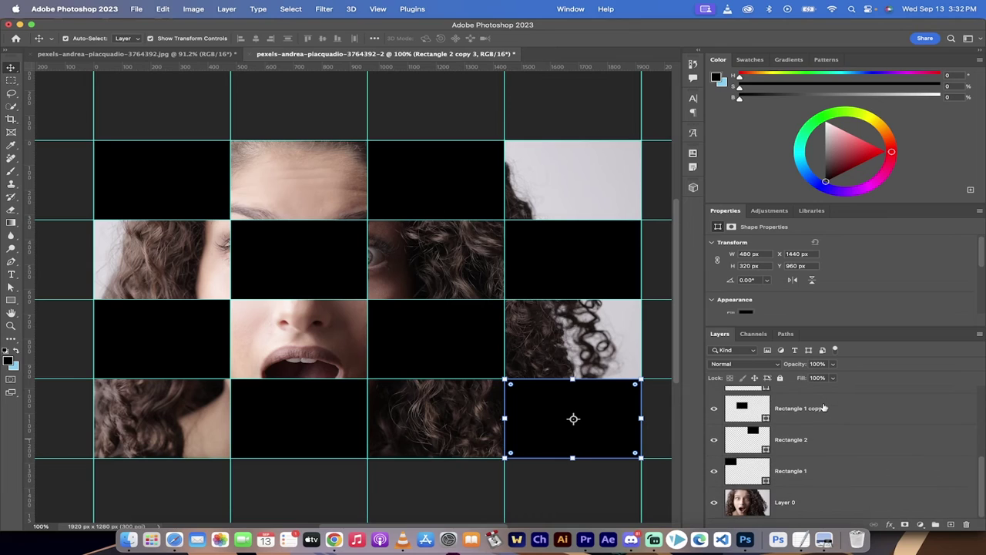
pyautogui.keyDown('shift'); pyautogui.click(810, 476); pyautogui.keyUp('shift')
pyautogui.scroll(5, 809, 476)
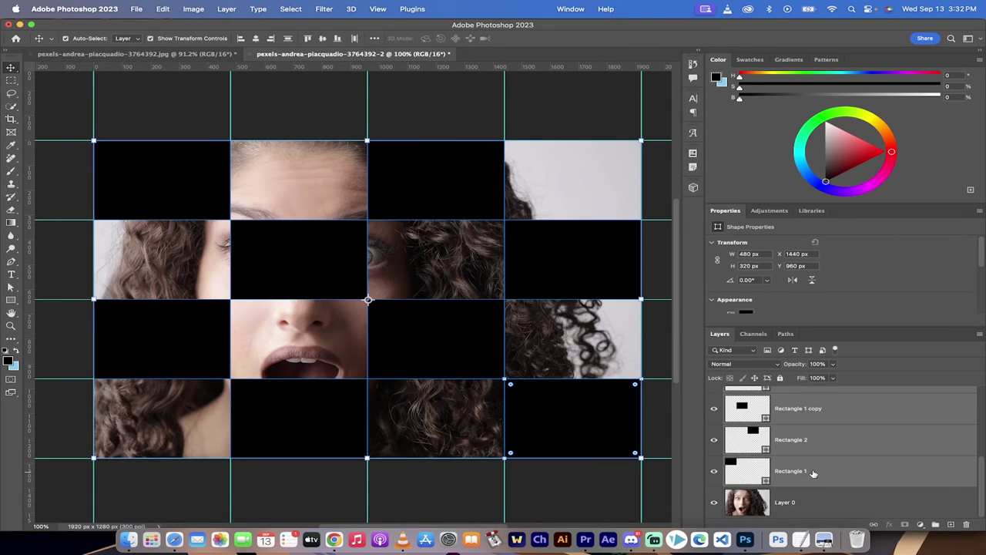
pyautogui.click(816, 472)
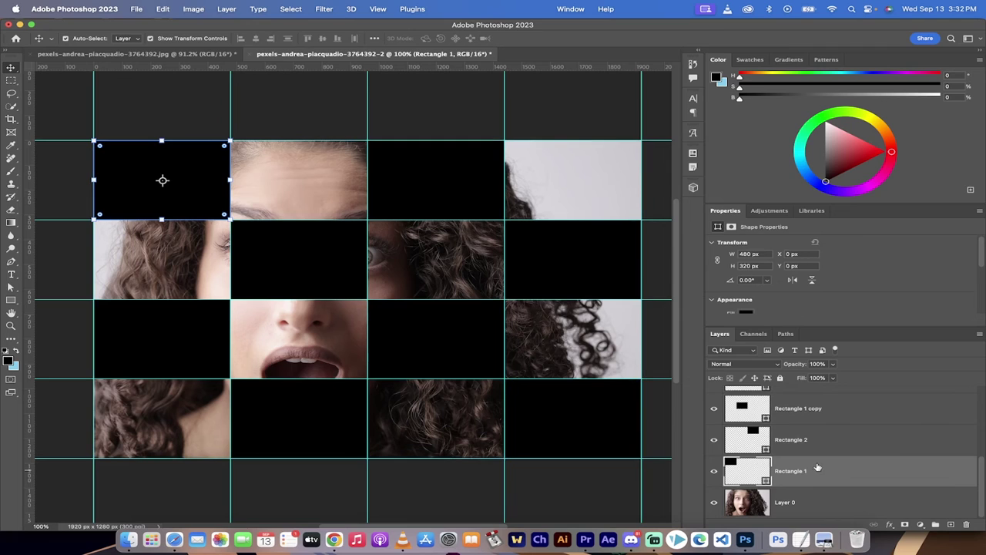
pyautogui.scroll(5, 818, 467)
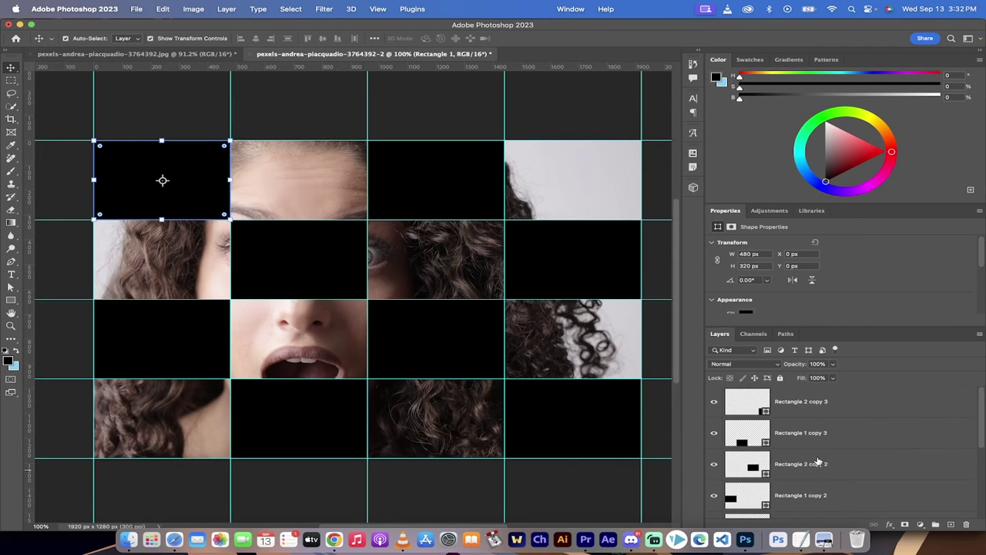
pyautogui.keyDown('shift'); pyautogui.click(829, 403); pyautogui.keyUp('shift')
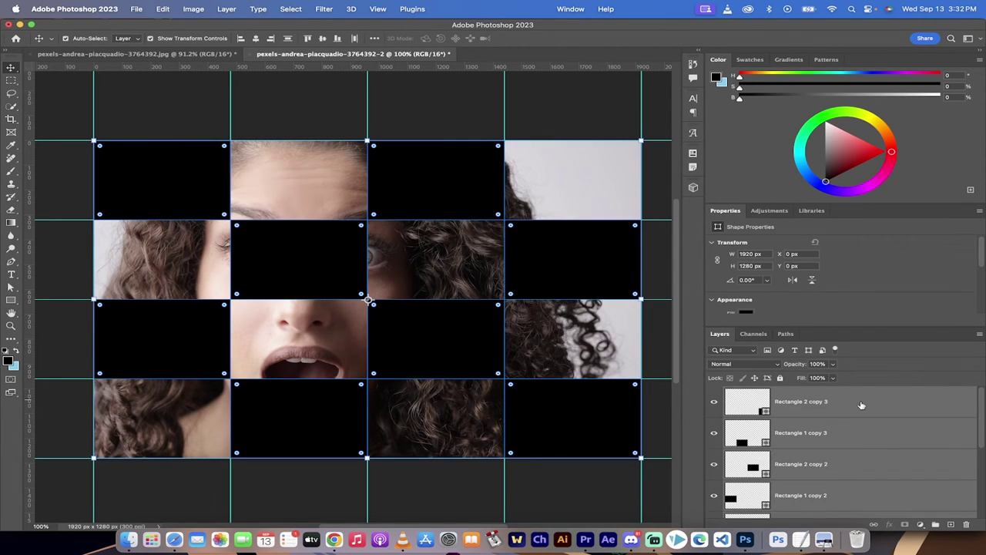
pyautogui.rightClick(862, 406)
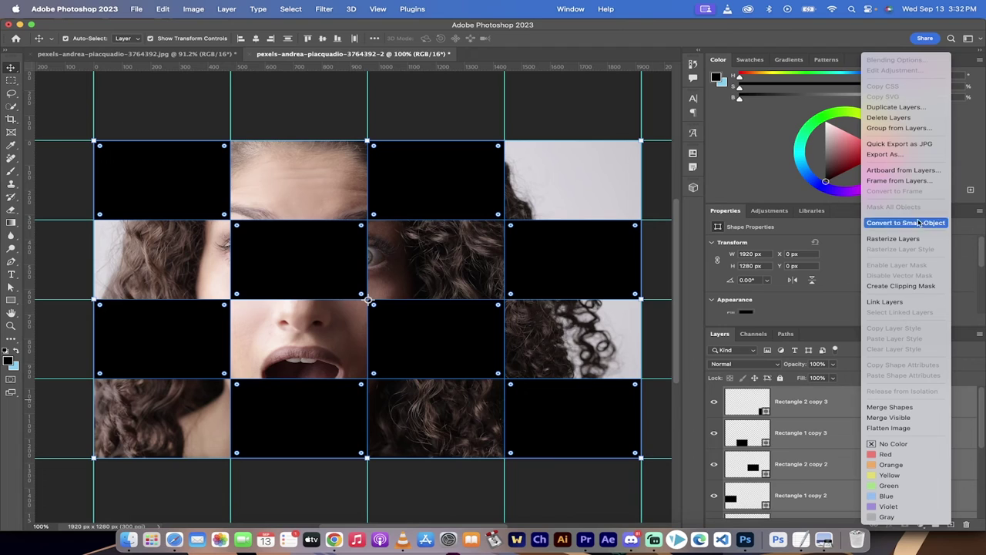
pyautogui.click(919, 129)
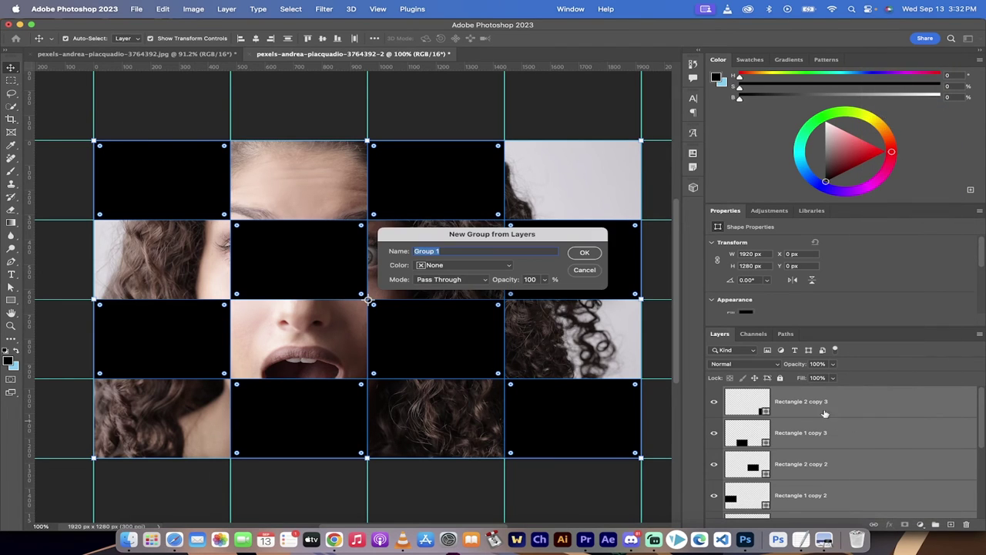
# - Confirm Group 1, then move Layer 0 above Group 1 in the Layers panel
pyautogui.click(583, 254)
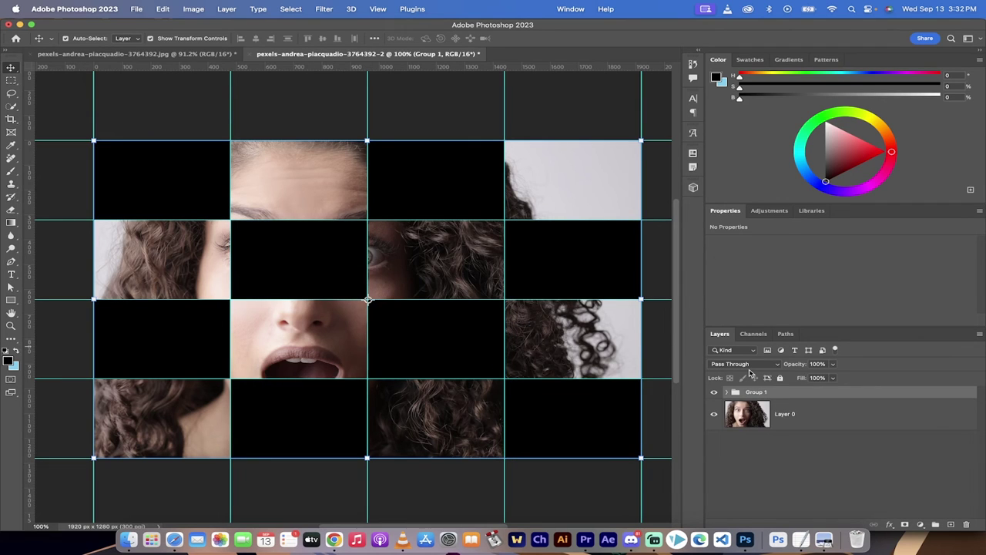
pyautogui.click(782, 458)
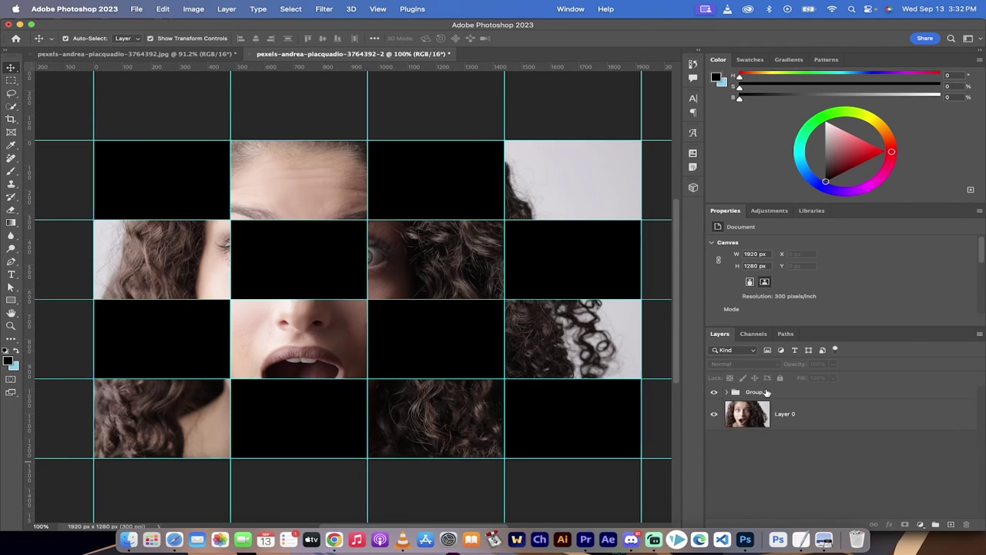
pyautogui.click(767, 392)
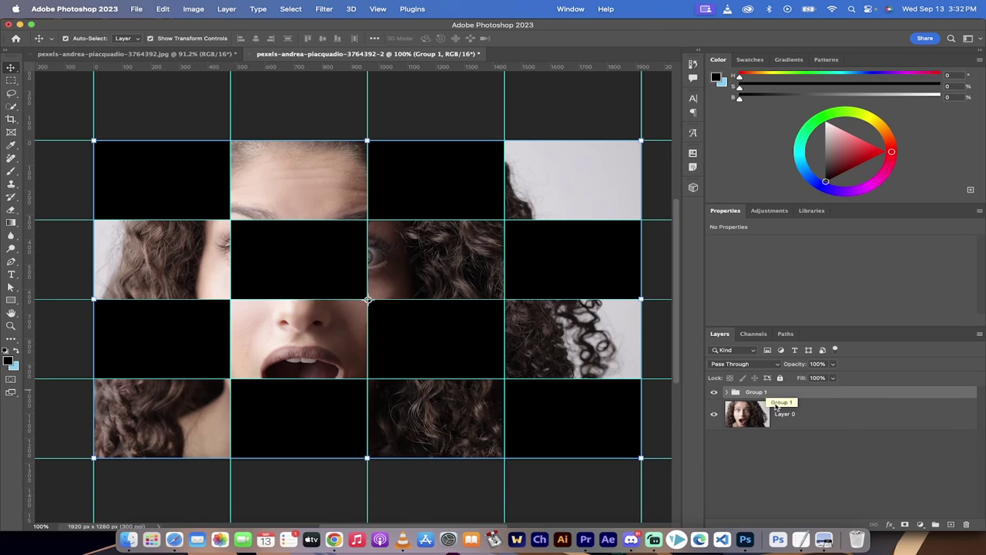
pyautogui.click(863, 423)
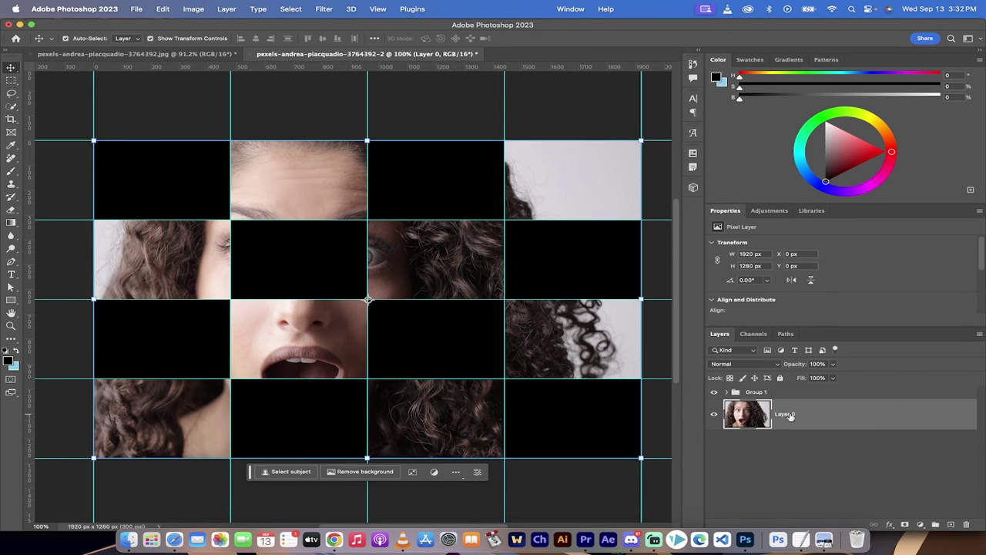
pyautogui.moveTo(787, 416); pyautogui.dragTo(789, 389)
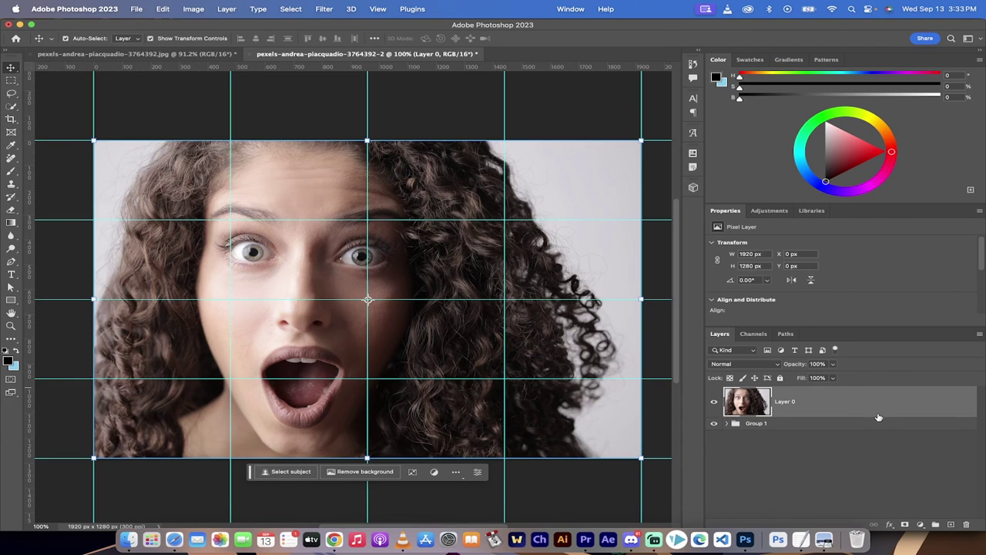
# - Clip Layer 0 to Group 1 so the portrait shows only inside the eight rectangles
pyautogui.moveTo(878, 417); pyautogui.dragTo(878, 417)
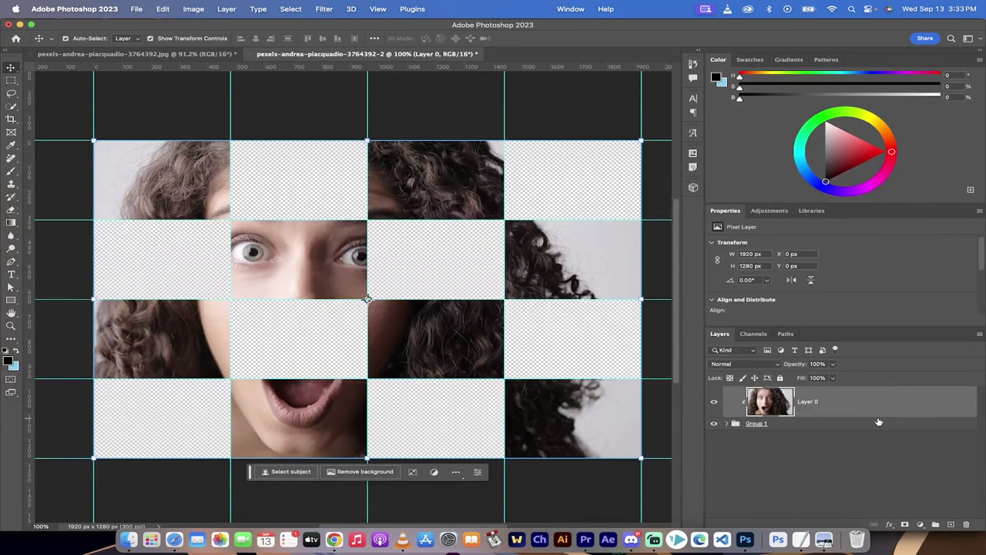